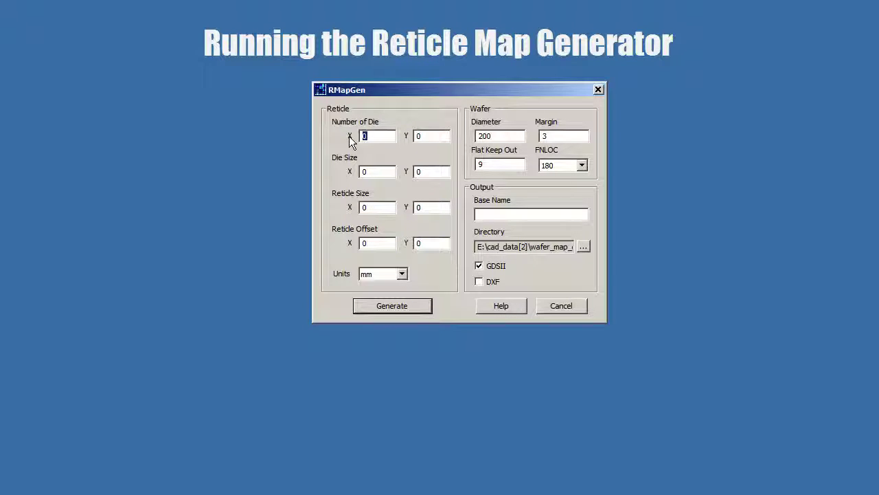
# Step: Set the number of die to 5 in X and 6 in Y, with a die size of 3.76 by 3.74 mm
pyautogui.write('5')
pyautogui.press('Tab')
pyautogui.press('Tab')
pyautogui.write('3.75')
pyautogui.press('Tab')
pyautogui.write('3.74')
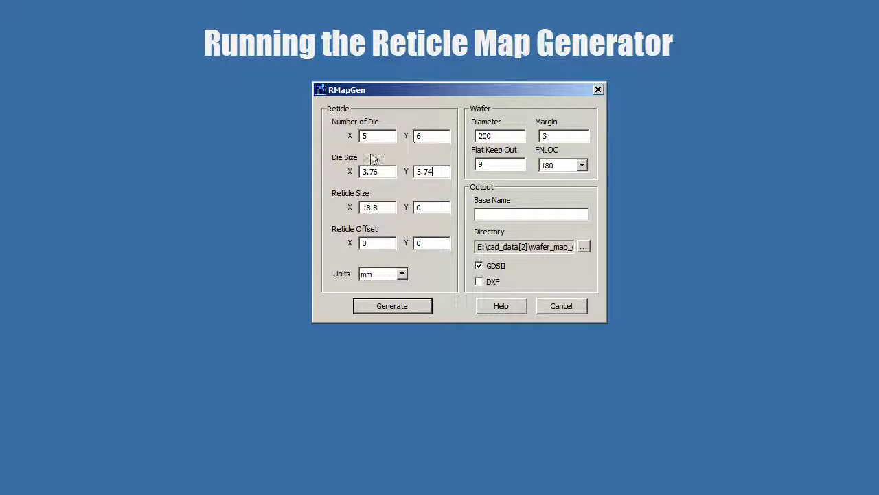
pyautogui.press('Tab')
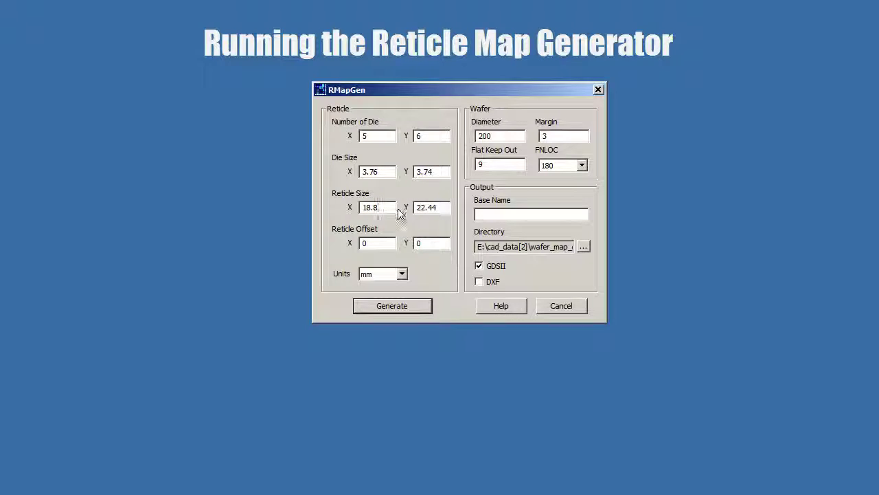
# Step: Set the reticle offset to 0.3 mm in X and -9.81 mm in Y
pyautogui.moveTo(378, 244); pyautogui.dragTo(352, 250)
pyautogui.write('0.3')
pyautogui.doubleClick(419, 243)
pyautogui.write('-9.81')
# Step: Enter a wafer diameter of 200 and open the choices for the FNLOC setting
pyautogui.moveTo(500, 136); pyautogui.dragTo(471, 137)
pyautogui.write('200')
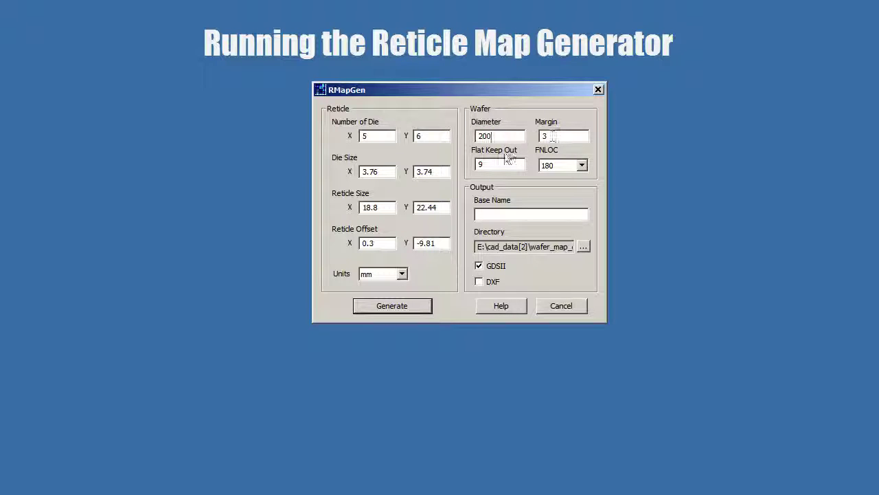
pyautogui.click(581, 166)
# Step: Name the output example4, include DXF output alongside GDSII, and generate the reticle map
pyautogui.click(495, 214)
pyautogui.write('example4')
pyautogui.click(479, 282)
pyautogui.click(398, 307)
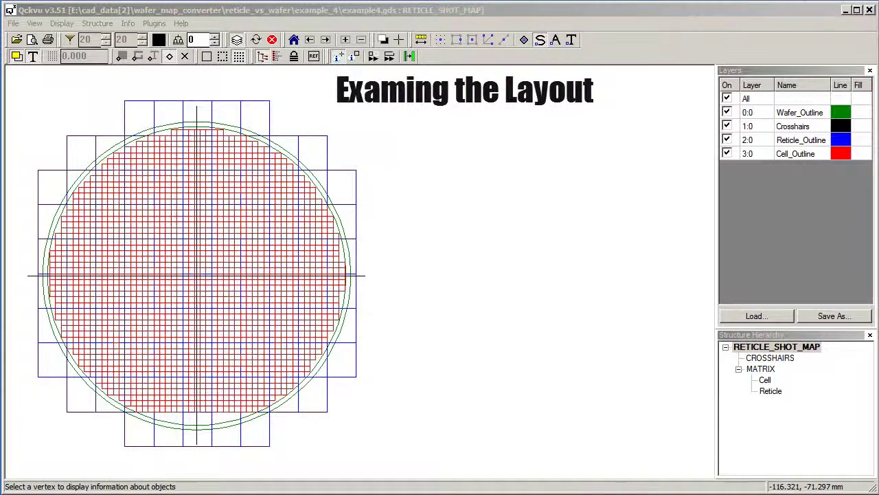
# Step: Examine the generated layout in Qckvu, comparing die and reticle outlines at the wafer's edge and around its center crosshairs
pyautogui.click(68, 9)
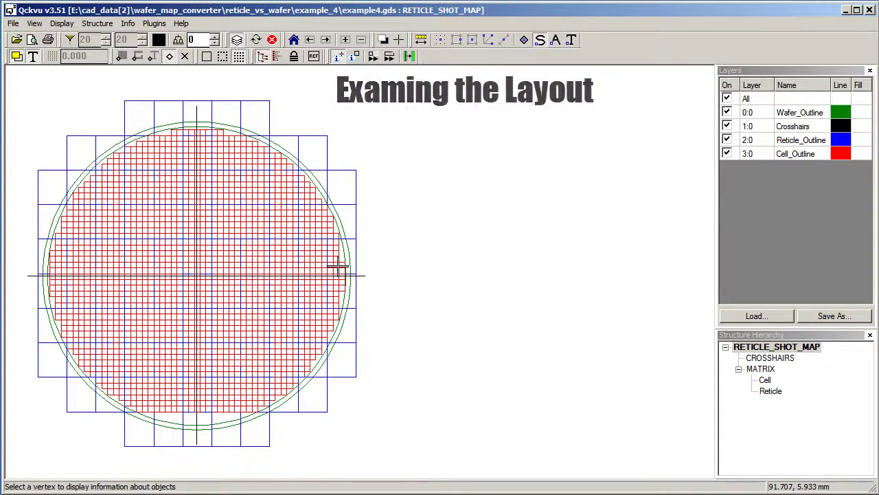
pyautogui.scroll(4, 337, 263)
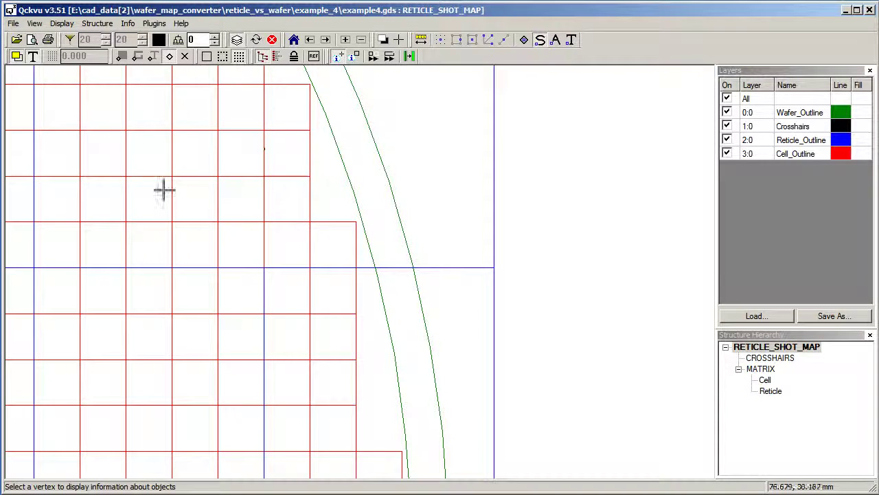
pyautogui.scroll(-4, 341, 252)
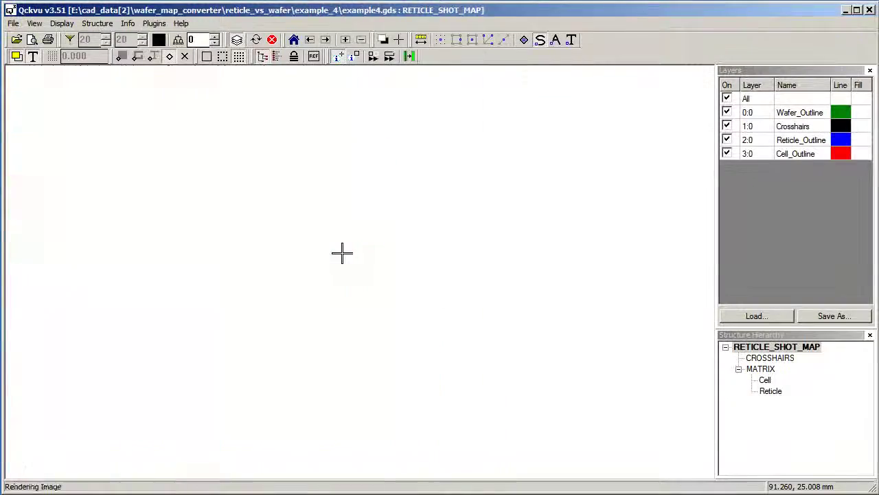
pyautogui.scroll(1, 417, 242)
pyautogui.scroll(-2, 273, 295)
pyautogui.scroll(5, 343, 249)
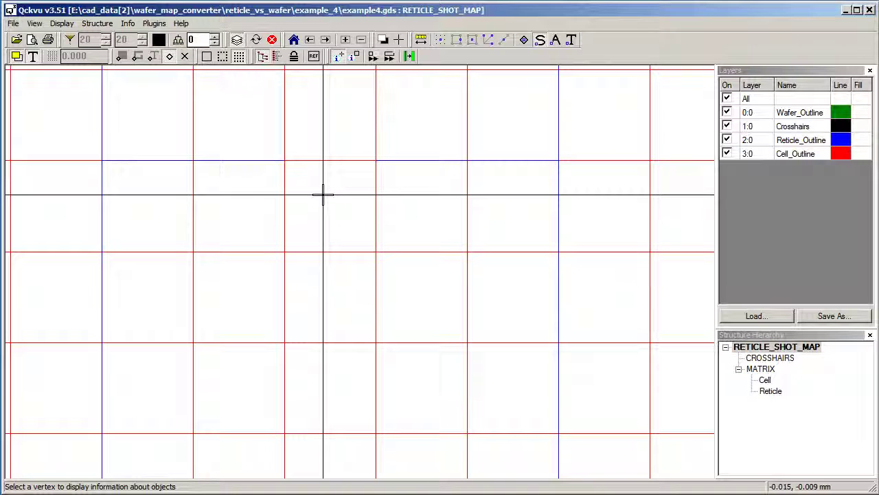
# Step: Display the reference insertion markers and inspect the name and insertion coordinates of the MATRIX reference below the wafer center
pyautogui.click(122, 56)
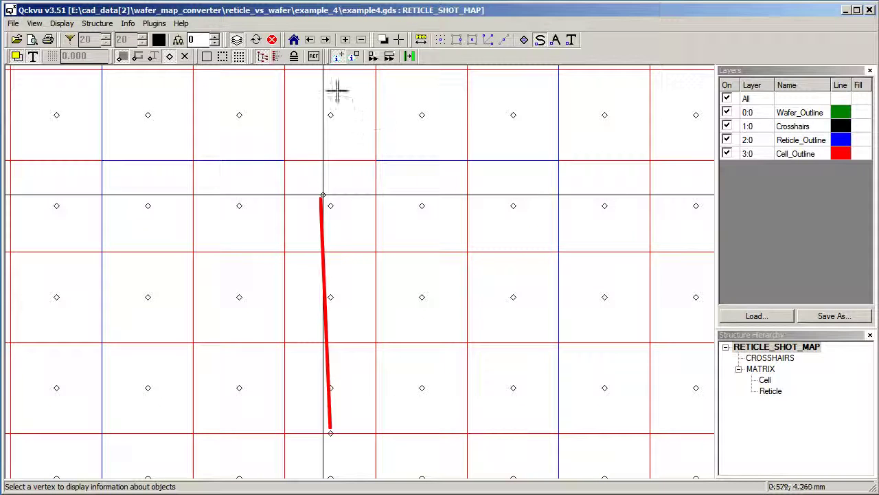
pyautogui.click(330, 433)
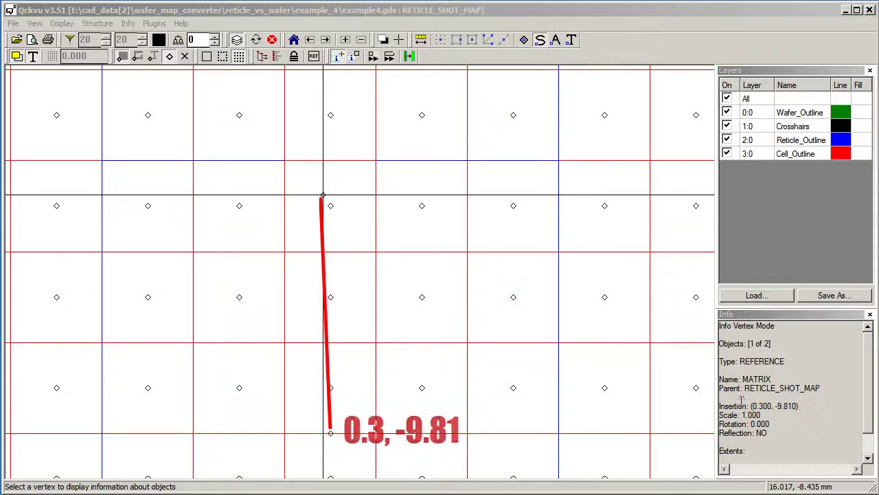
pyautogui.moveTo(743, 378); pyautogui.dragTo(773, 378)
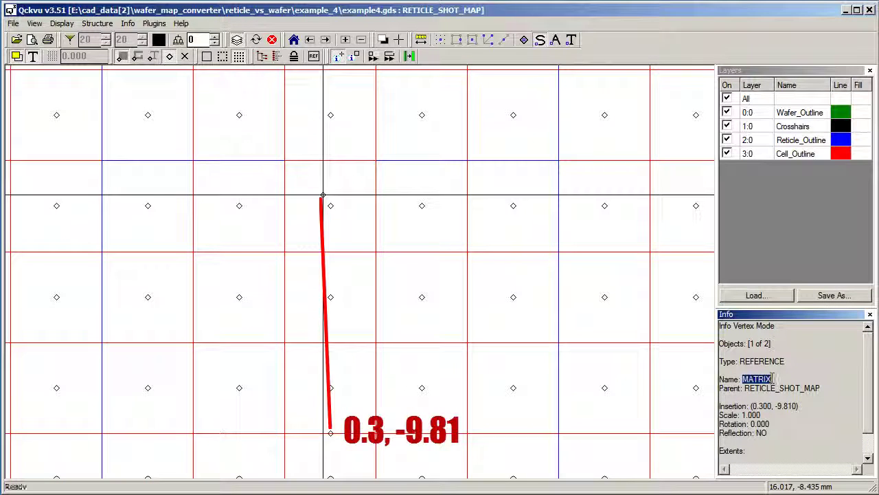
pyautogui.moveTo(752, 406); pyautogui.dragTo(795, 407)
pyautogui.click(823, 406)
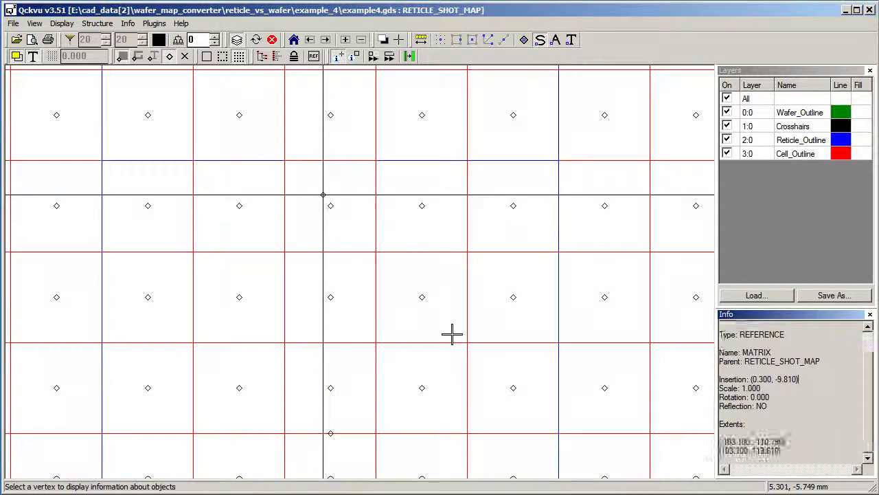
pyautogui.scroll(-8, 452, 335)
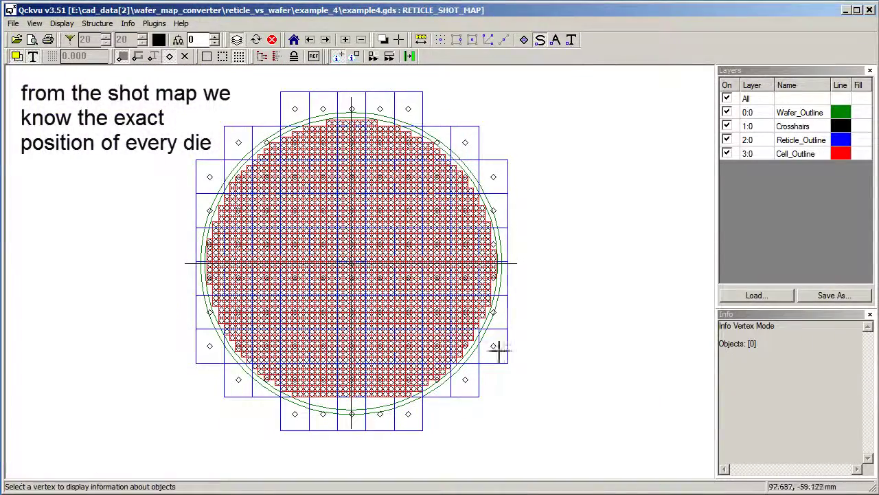